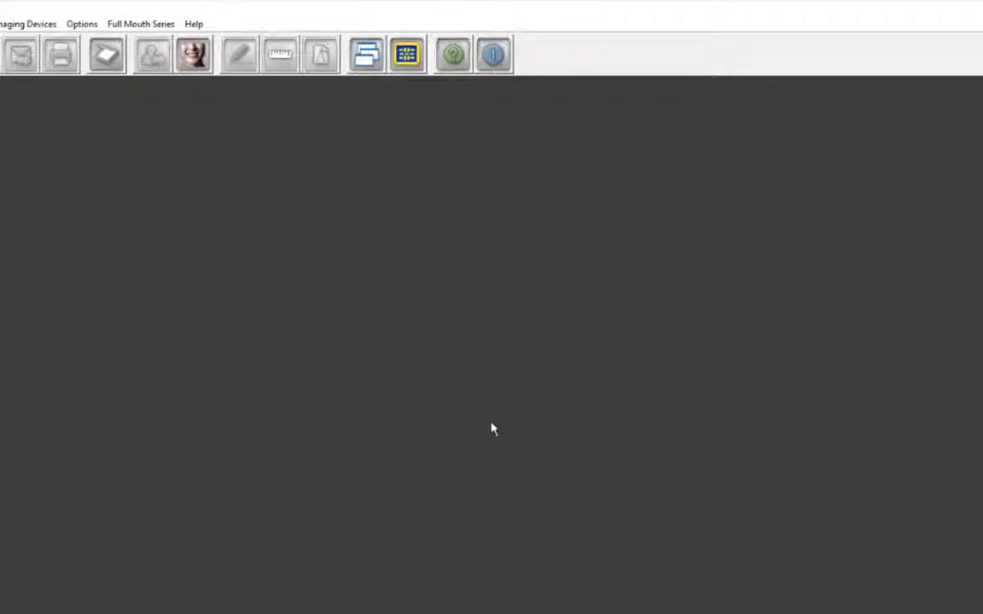
Start a new full-mouth-series mount and page through the other templates in Quick Mount Selector
{"action": "left_click", "coordinate": [141, 24]}
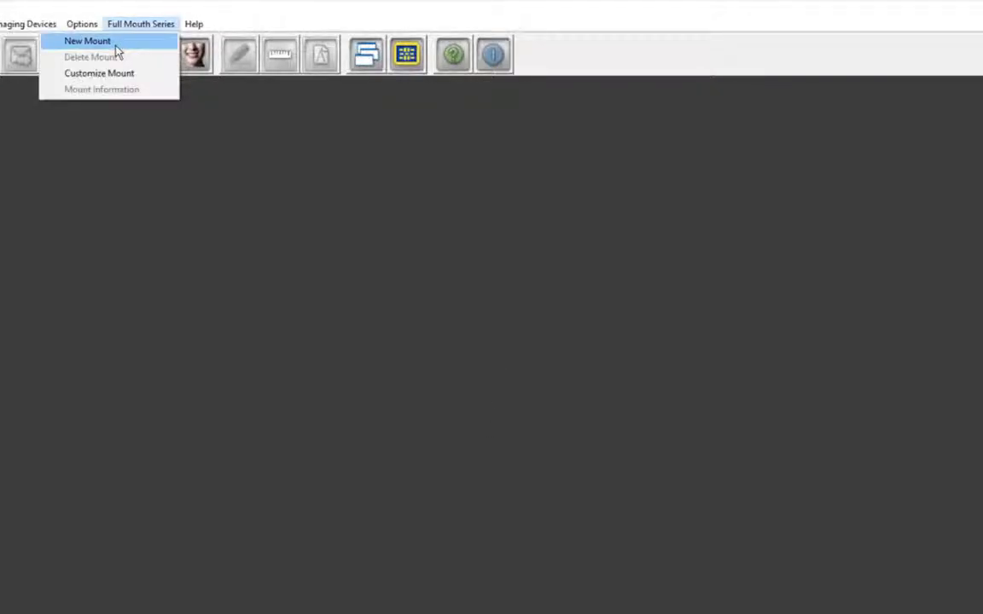
{"action": "left_click", "coordinate": [116, 47]}
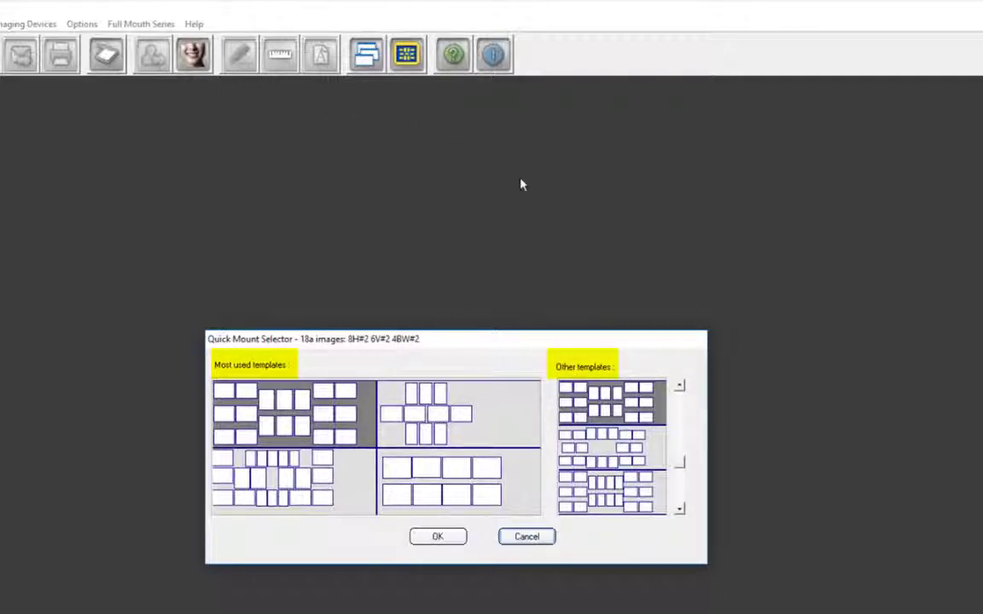
{"action": "left_click", "coordinate": [681, 393]}
{"action": "left_click", "coordinate": [682, 393]}
{"action": "left_click", "coordinate": [682, 392]}
{"action": "left_click", "coordinate": [682, 392]}
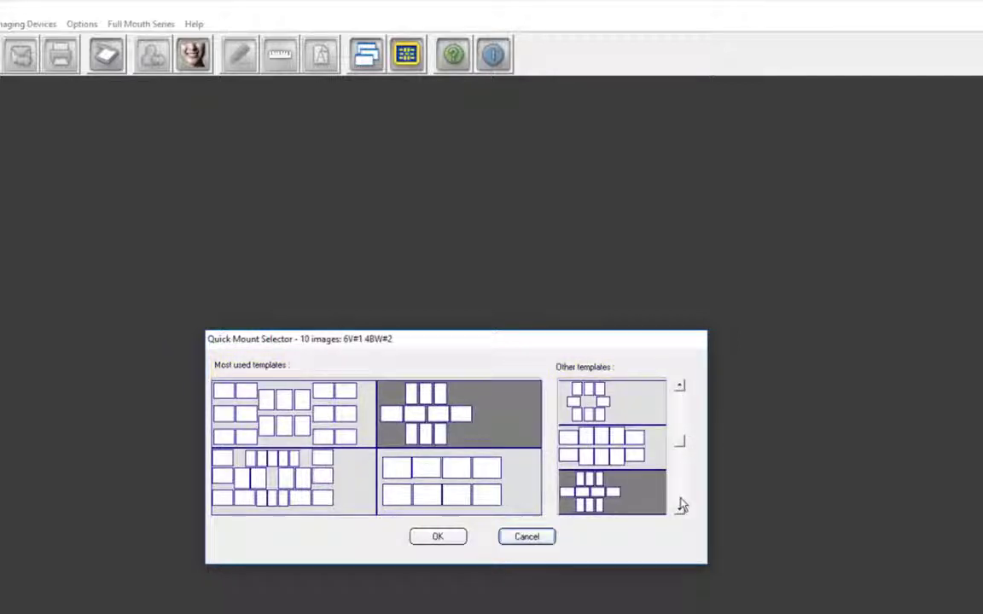
Add the 8-image template to Most Used, then create the mount from the 18-image template
{"action": "left_click", "coordinate": [587, 403]}
{"action": "left_click", "coordinate": [439, 494]}
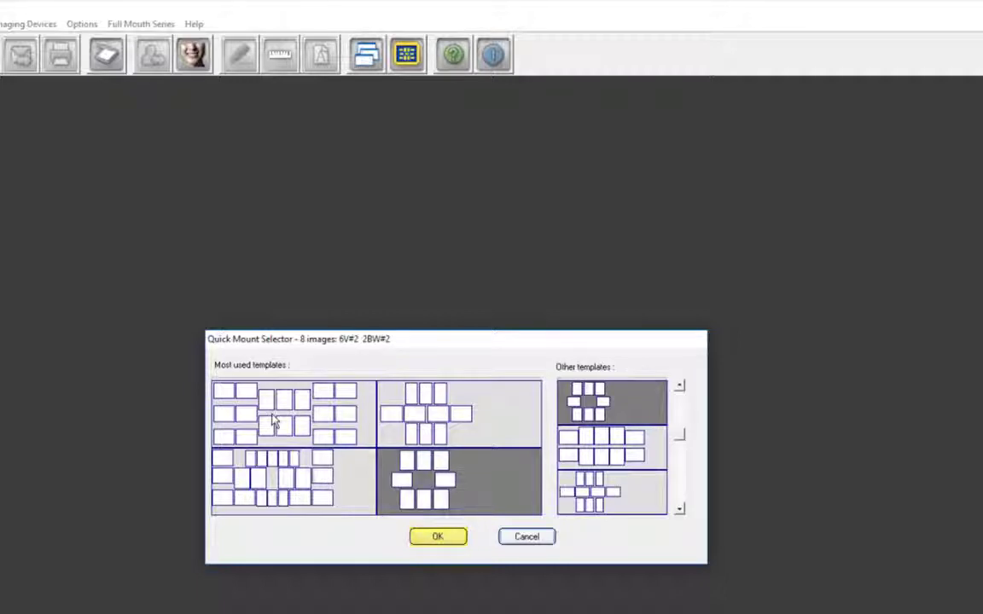
{"action": "double_click", "coordinate": [273, 420]}
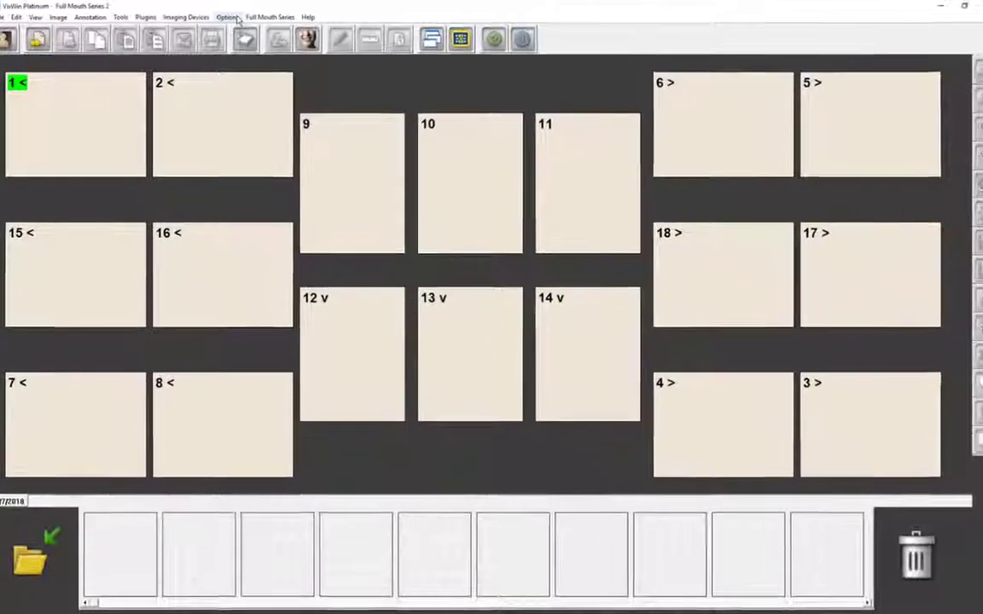
Uncheck 'Direct capture/scan into the mount' on the Full Mouth Series preferences tab
{"action": "left_click", "coordinate": [232, 18]}
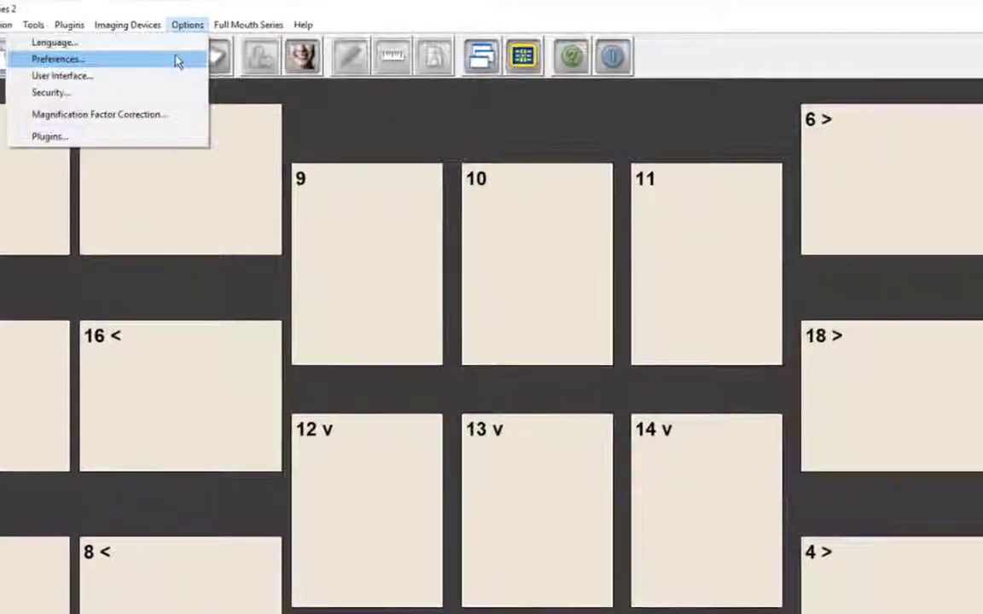
{"action": "left_click", "coordinate": [177, 61]}
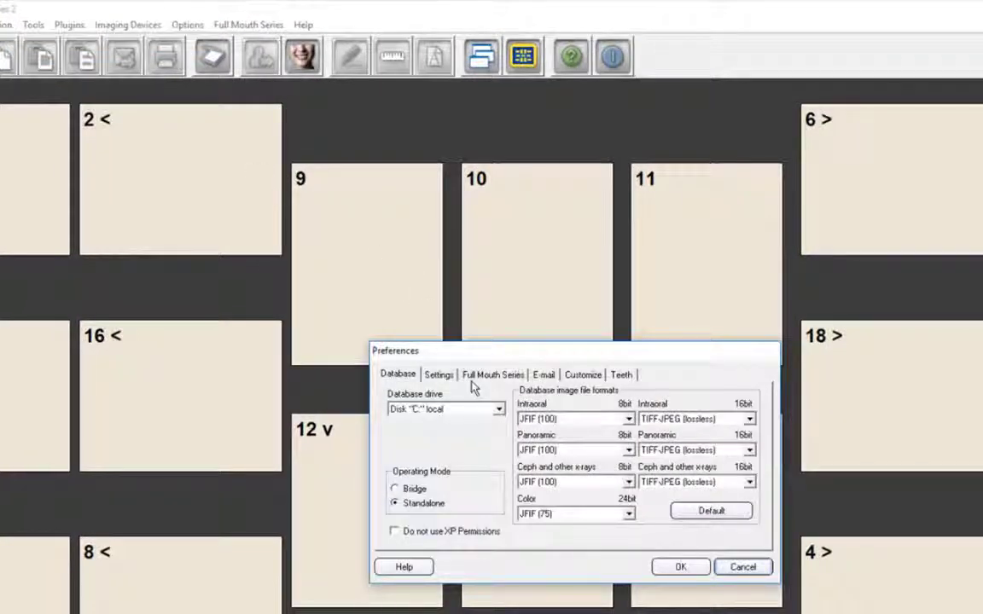
{"action": "left_click", "coordinate": [475, 379]}
{"action": "left_click", "coordinate": [476, 435]}
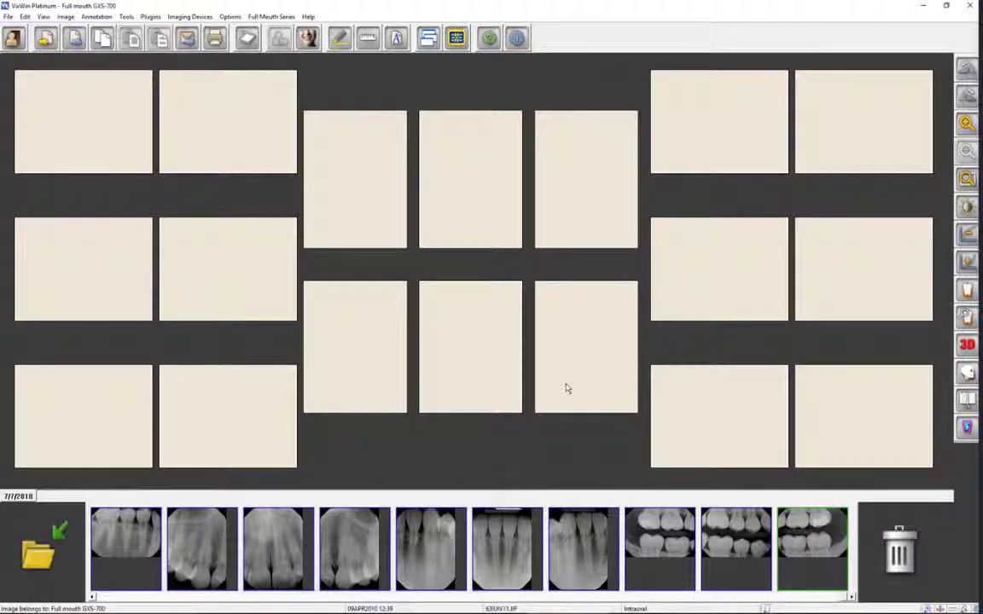
Drag x-rays into the four upper and lower centre mount slots, then swap the two bottom-left images
{"action": "left_click_drag", "start_coordinate": [279, 546], "coordinate": [446, 207]}
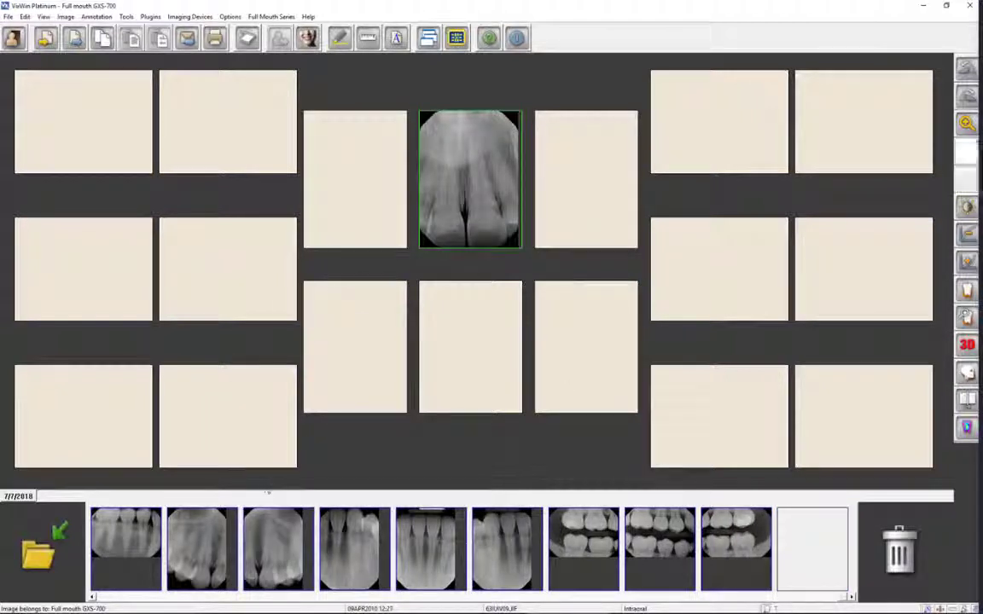
{"action": "left_click_drag", "start_coordinate": [201, 546], "coordinate": [335, 198]}
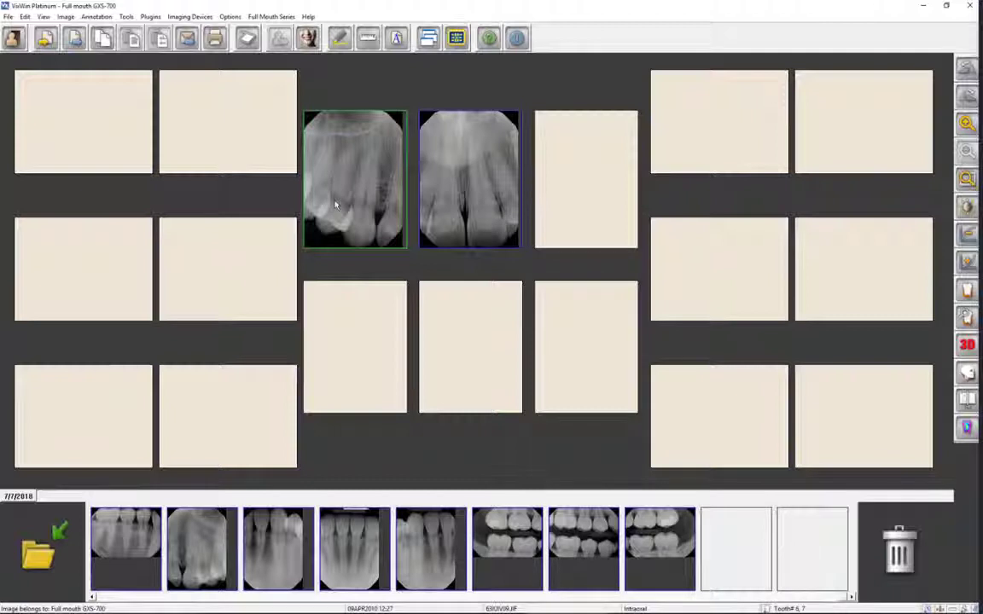
{"action": "left_click_drag", "start_coordinate": [201, 546], "coordinate": [576, 224]}
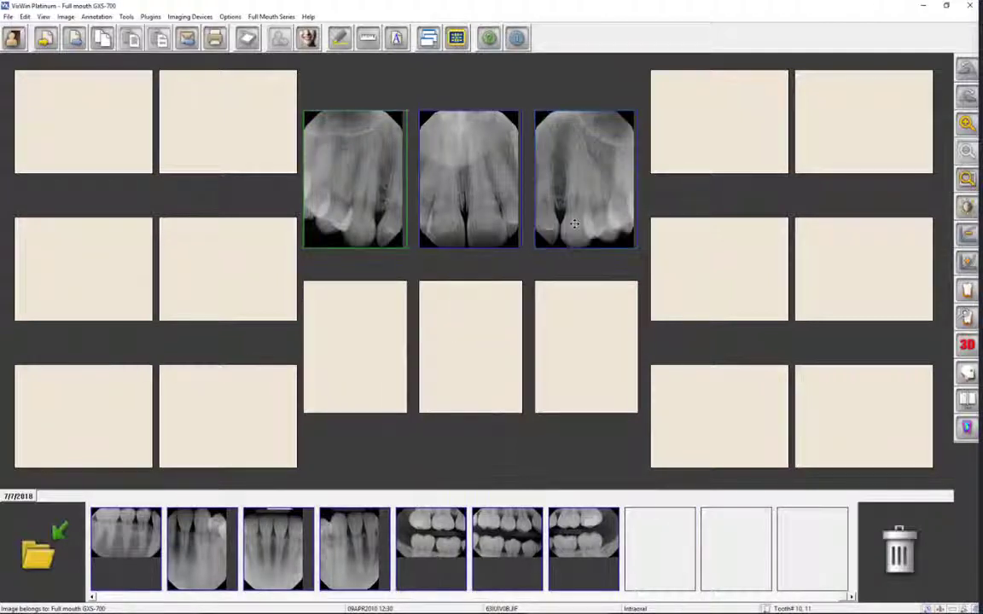
{"action": "left_click_drag", "start_coordinate": [201, 546], "coordinate": [585, 346]}
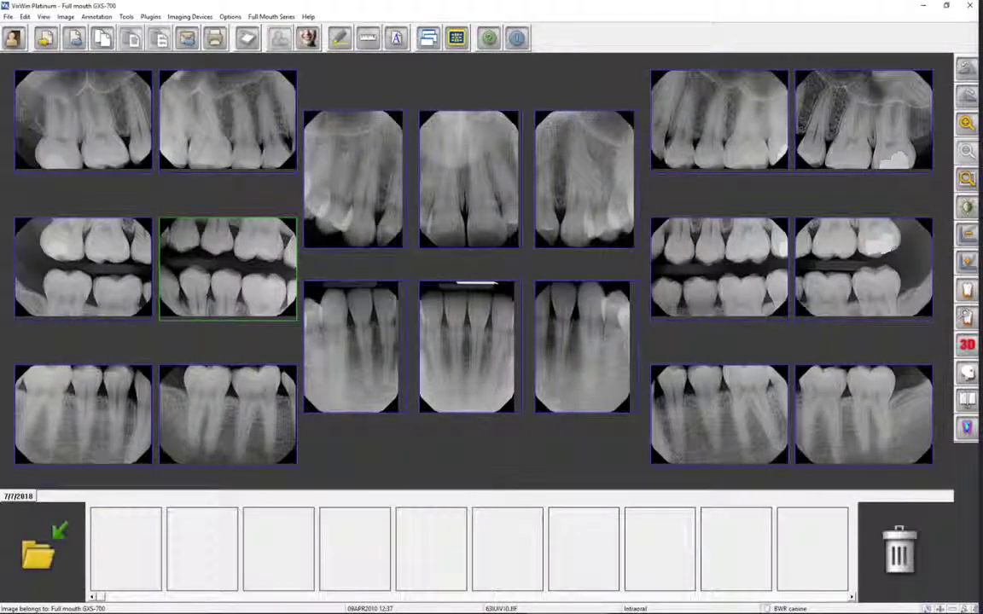
{"action": "left_click_drag", "start_coordinate": [261, 419], "coordinate": [109, 422]}
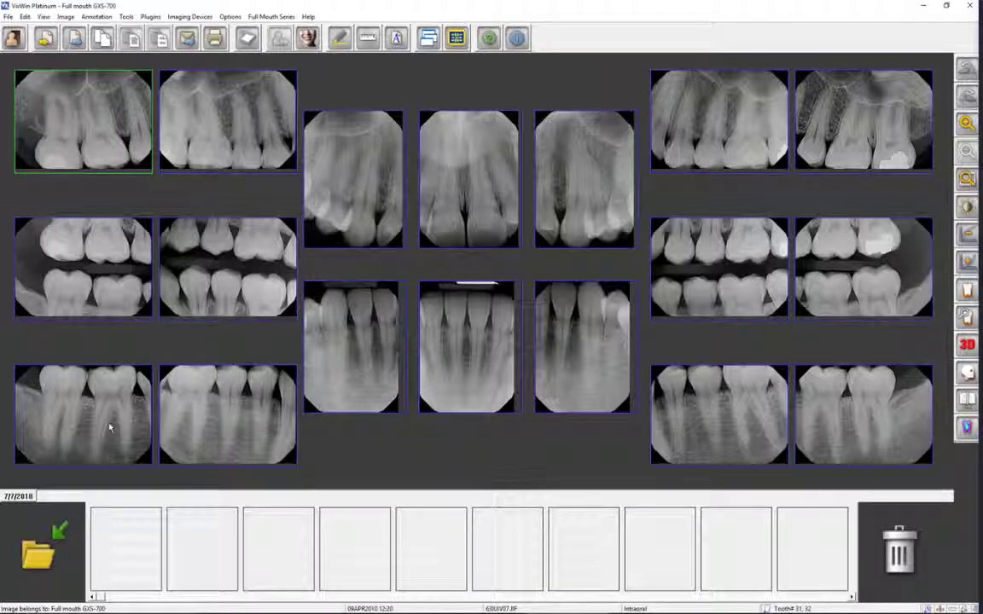
Select the BWR canine bitewing x-ray and rotate it with the right toolbar button
{"action": "left_click", "coordinate": [249, 261]}
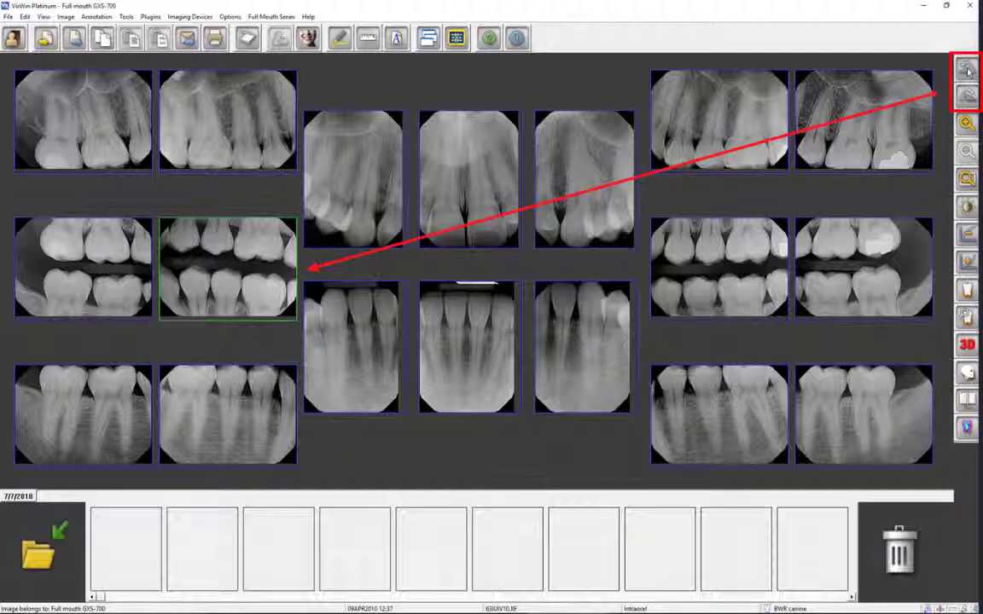
{"action": "left_click", "coordinate": [967, 95]}
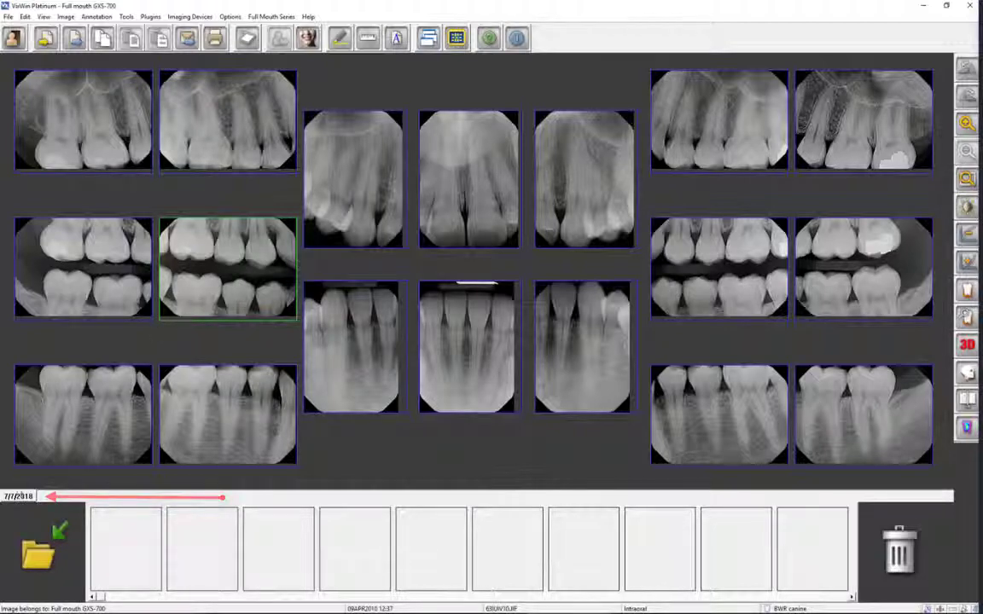
Replace the 7/7/2018 tag with 'CHANGE THE TAG' and add the note 'ADD ANY DESIRED NOTES'
{"action": "double_click", "coordinate": [18, 496]}
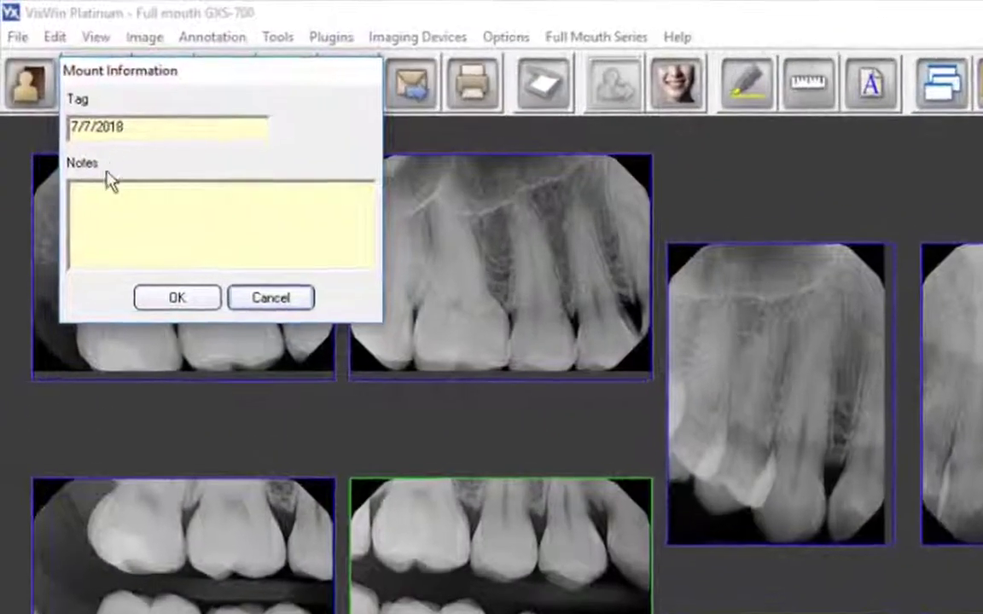
{"action": "left_click", "coordinate": [96, 192]}
{"action": "type", "text": "ADD"}
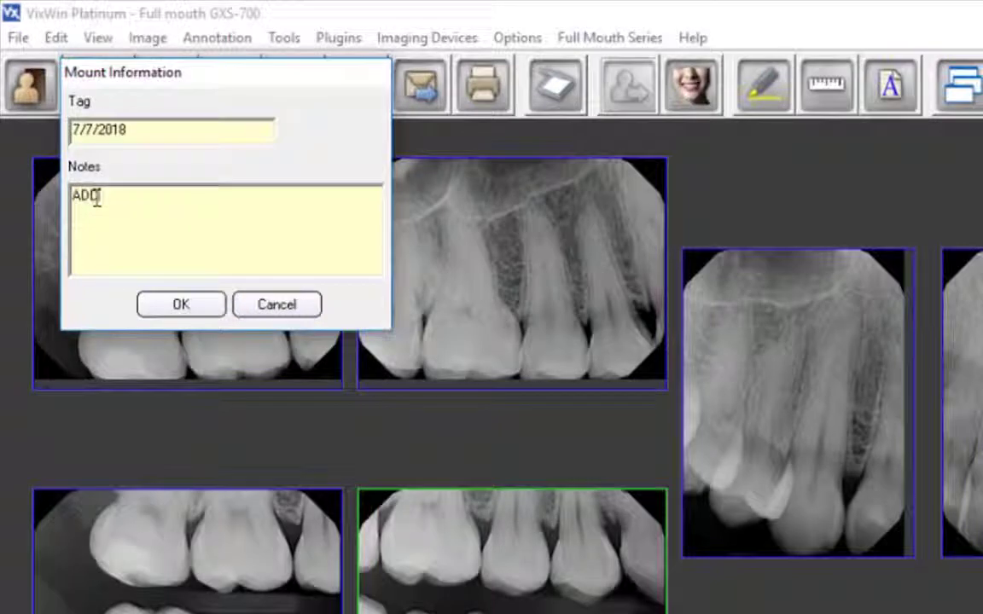
{"action": "type", "text": " ANY DESIRED NOTES"}
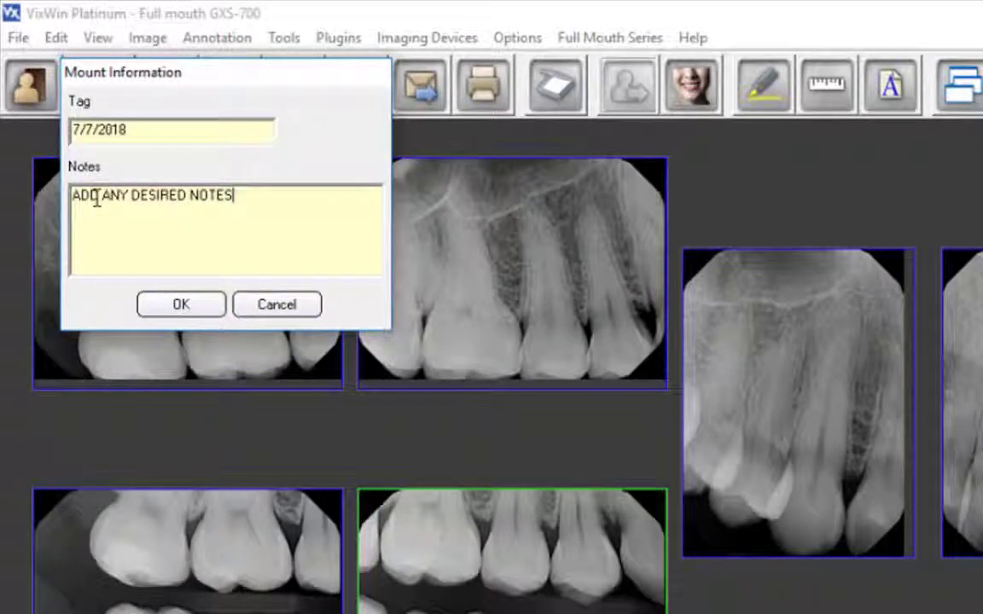
{"action": "left_click_drag", "start_coordinate": [141, 132], "coordinate": [53, 126]}
{"action": "type", "text": "CHANGE THE TAG"}
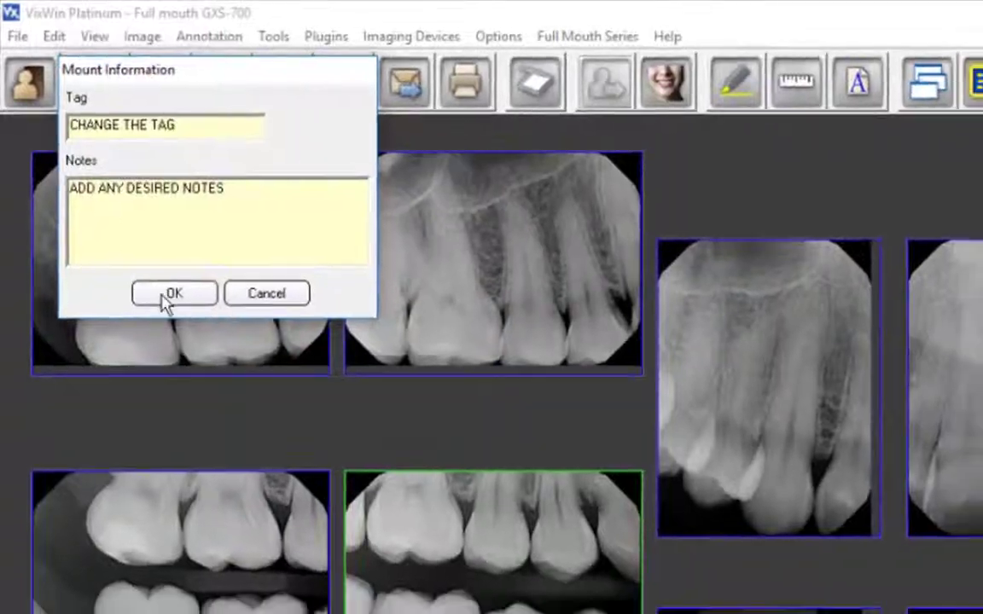
{"action": "left_click", "coordinate": [175, 305]}
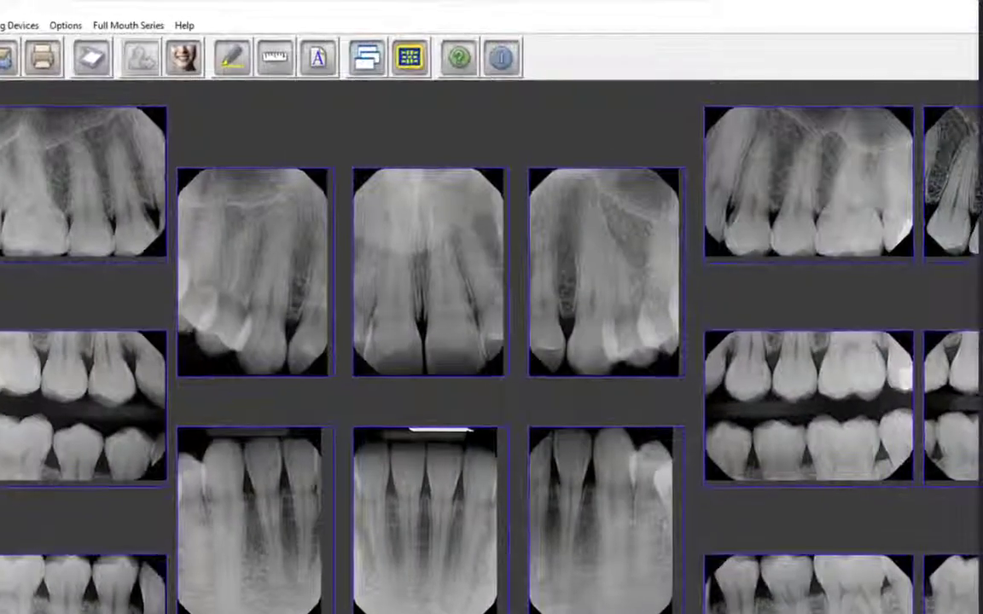
Delete the current mount through Full Mouth Series > Delete Mount and confirm with Yes
{"action": "left_click", "coordinate": [148, 26]}
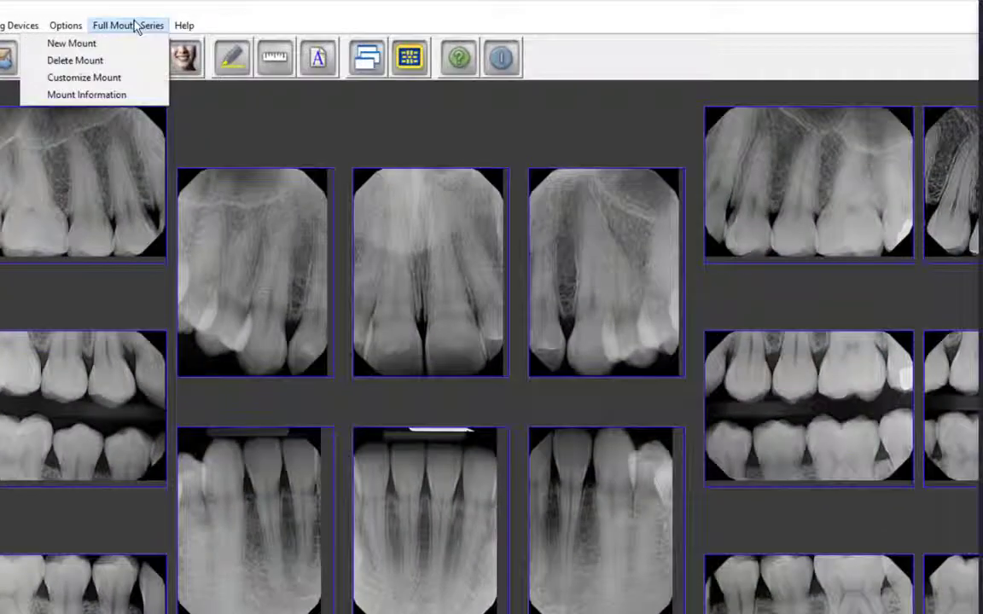
{"action": "left_click", "coordinate": [83, 61]}
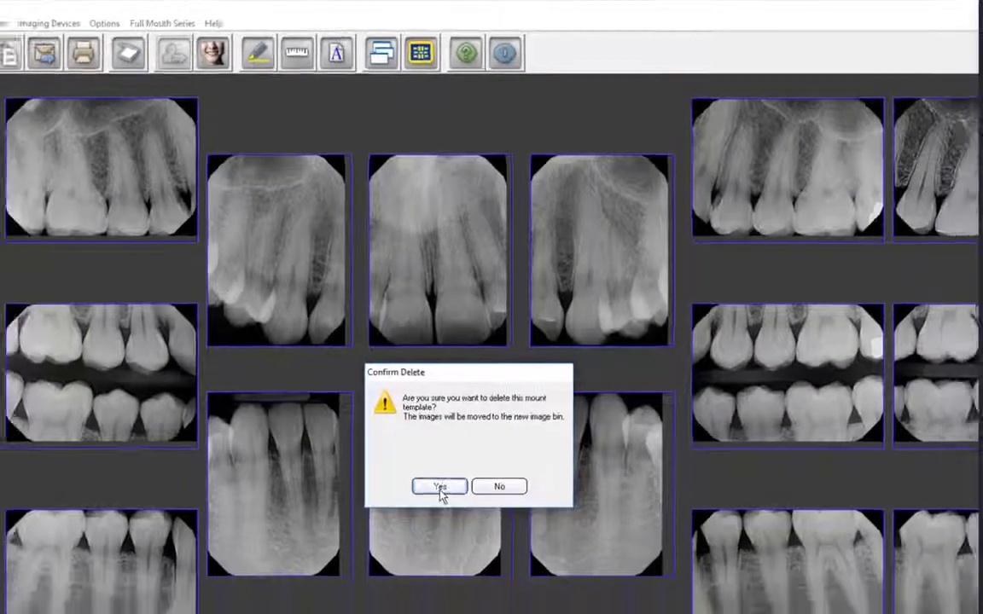
{"action": "left_click", "coordinate": [434, 530]}
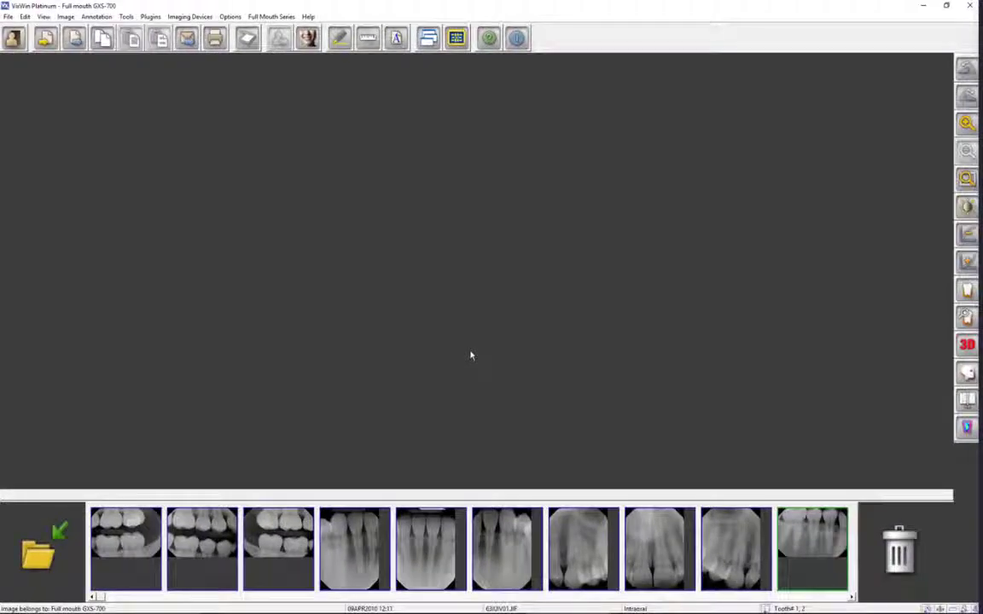